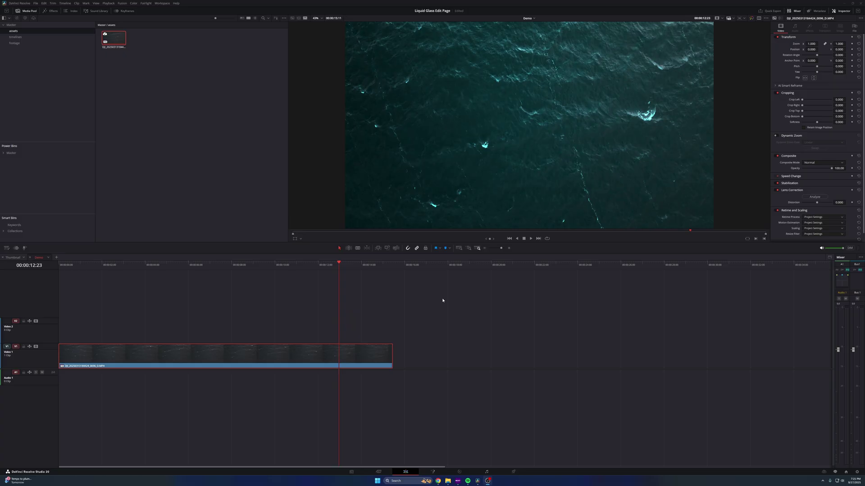
Step: Play the ocean drone clip from near its start in the viewer, then stop
left_click_drag(180, 265, 136, 265)
key("space")
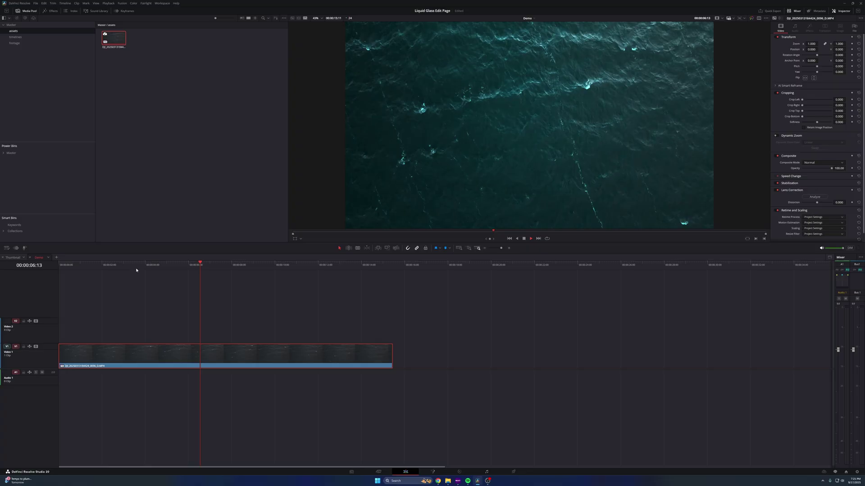
key("space")
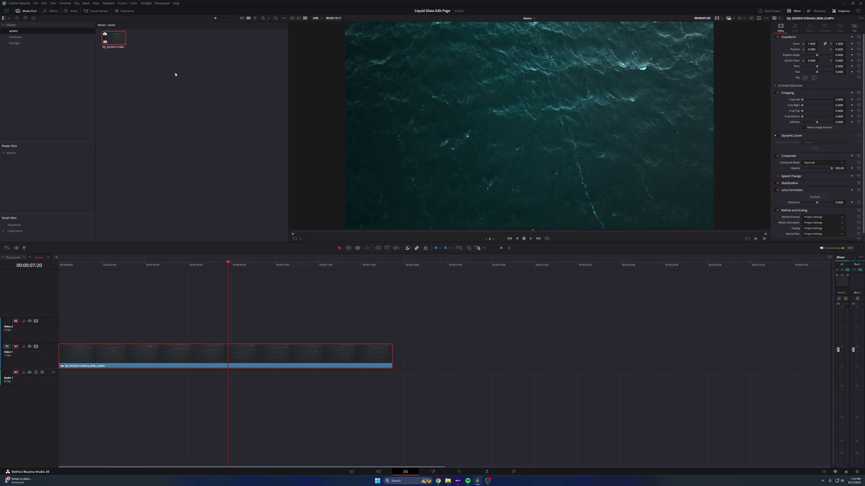
Step: Add the LiquidGlass_Drag&Drop generator on Video 2, trimmed to end with the ocean clip
left_click(53, 11)
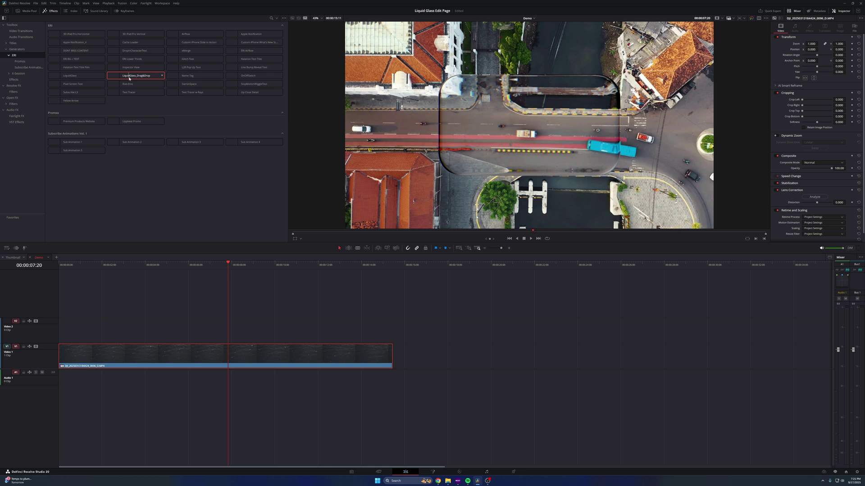
left_click_drag(132, 76, 128, 331)
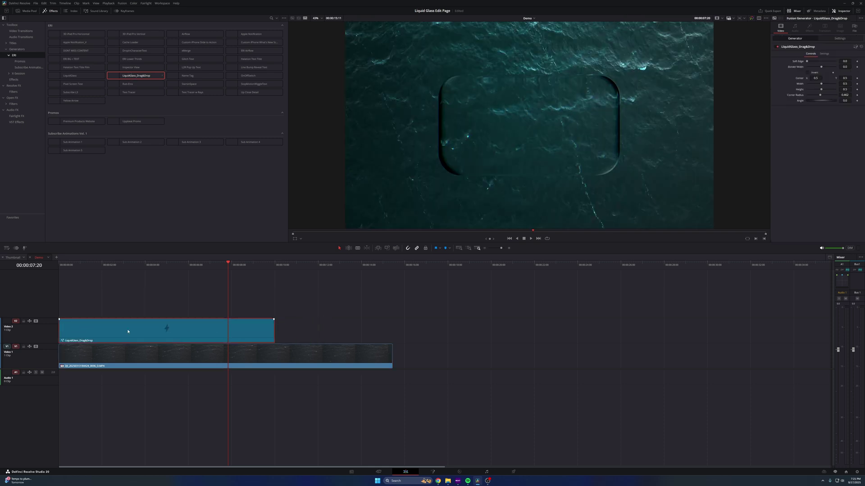
left_click_drag(270, 330, 392, 330)
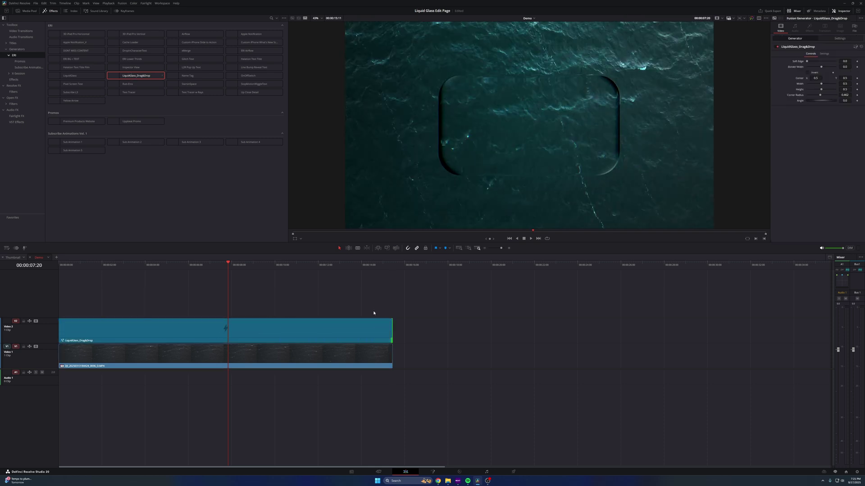
Step: Play the footage from about six seconds in to preview the glass shape
left_click_drag(228, 262, 201, 262)
key("space")
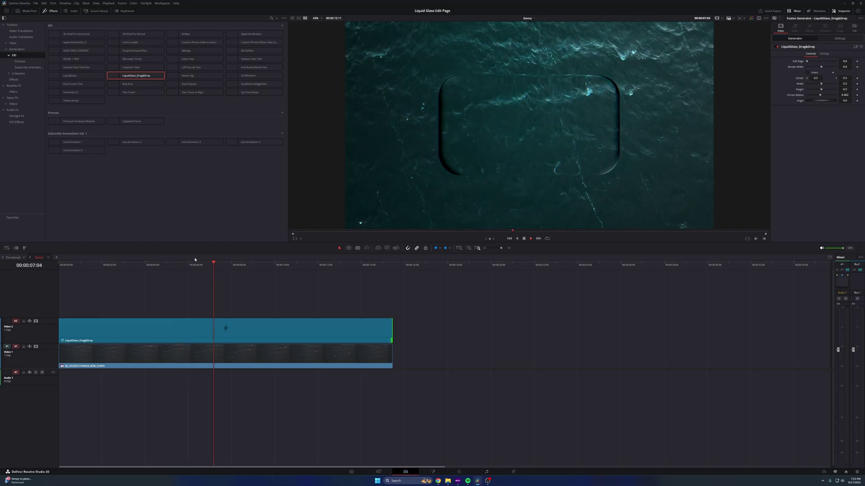
key("space")
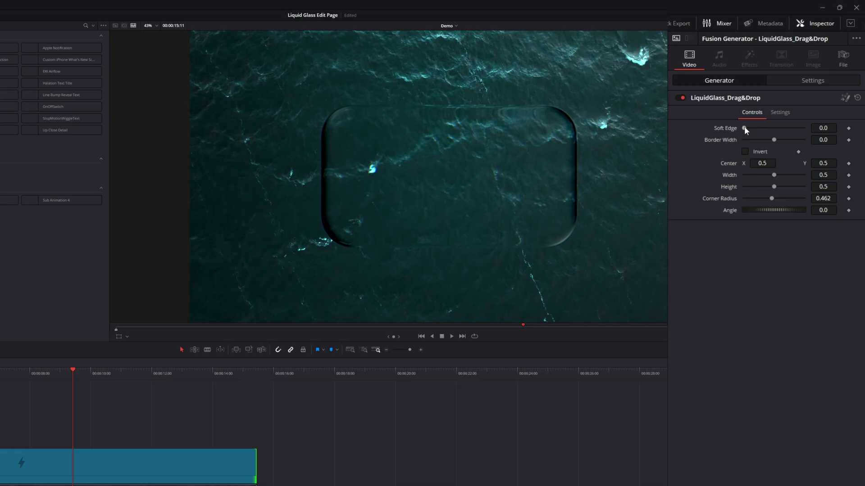
Step: Try a softer edge on the glass shape, preview it, then reset Soft Edge to 0
left_click_drag(744, 128, 771, 131)
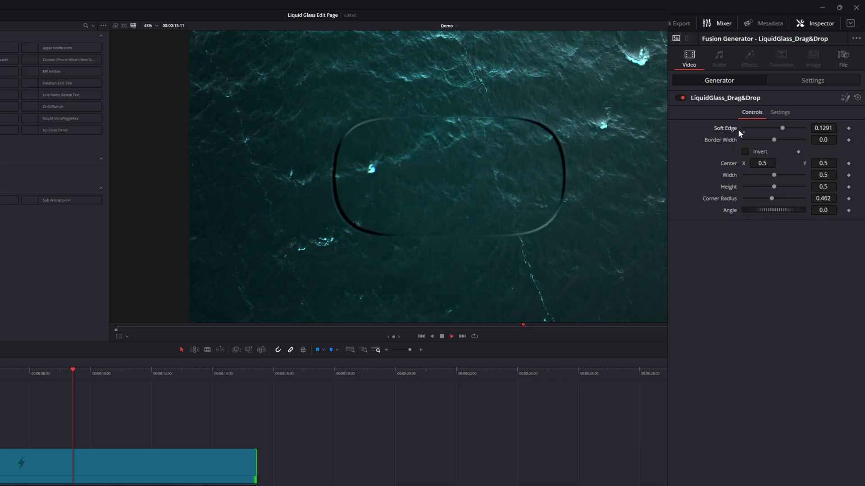
key("space")
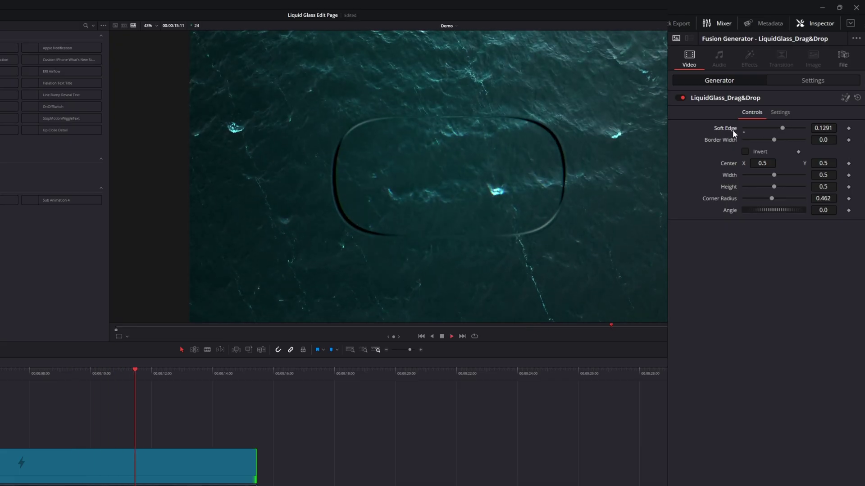
key("space")
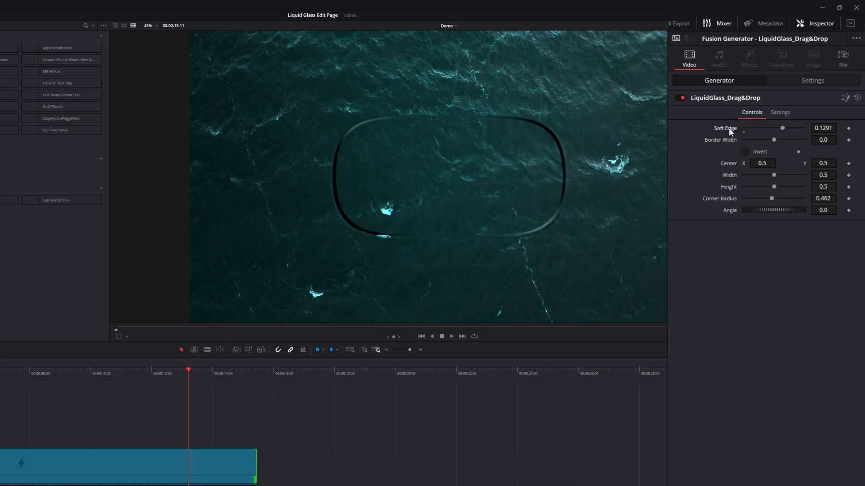
double_click(731, 130)
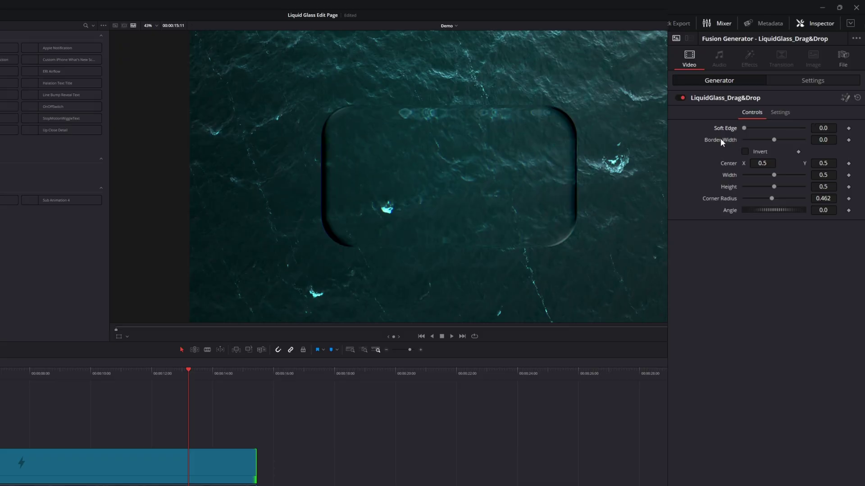
Step: Try a thicker border, reset Border Width to 0, and preview the shape
left_click_drag(778, 139, 836, 131)
double_click(724, 139)
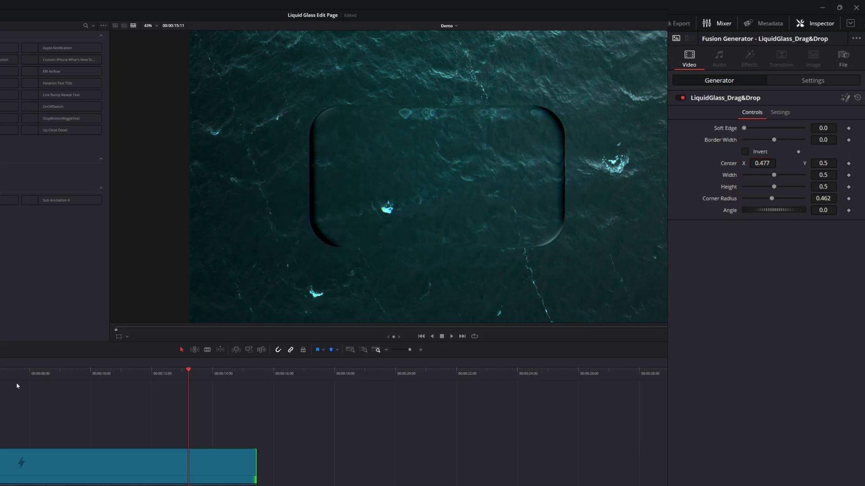
key("space")
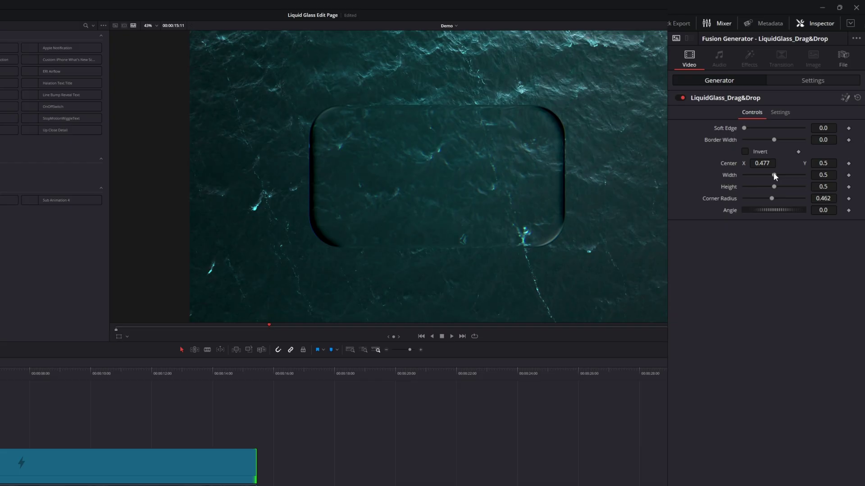
Step: Narrow the shape, keyframe its Height, and raise Corner Radius to 1.0 for a circle
mouse_move(775, 175)
left_mouse_down()
mouse_move(791, 175)
mouse_move(762, 177)
mouse_move(784, 187)
left_mouse_up()
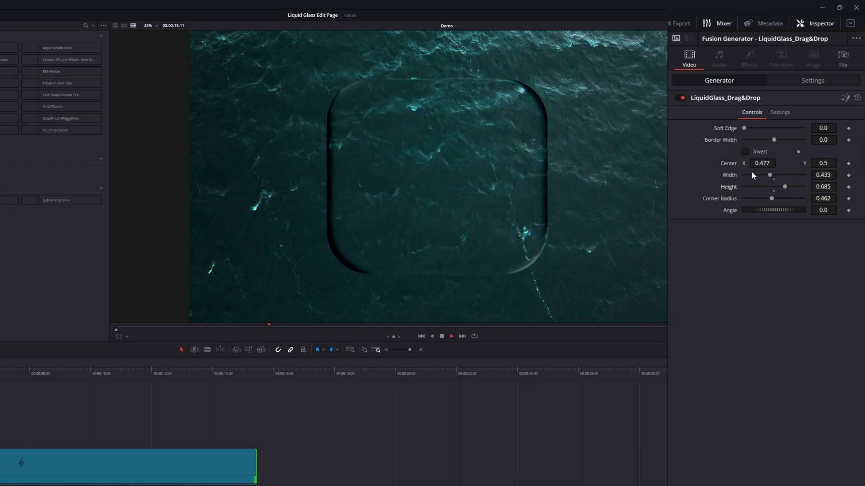
left_click(849, 187)
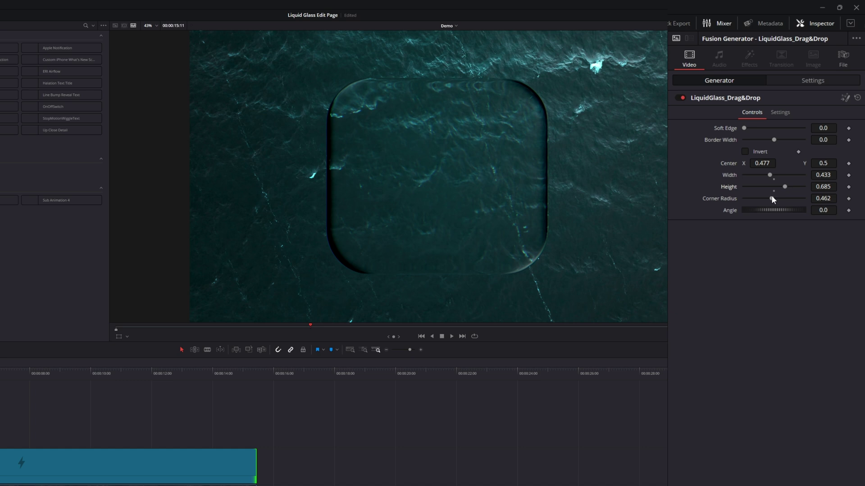
left_click_drag(771, 196, 729, 207)
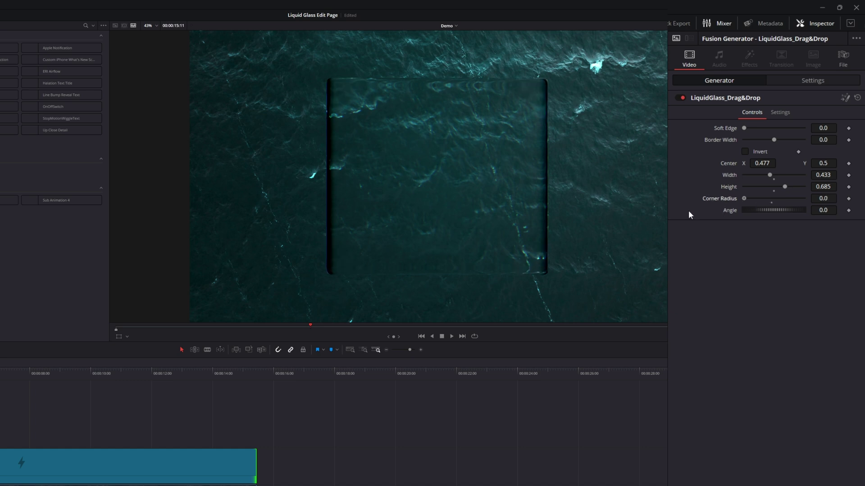
left_click_drag(744, 198, 803, 198)
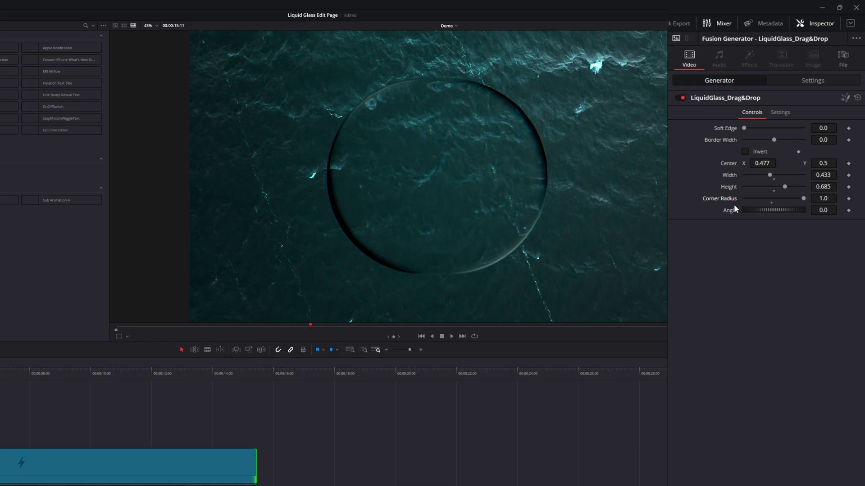
Step: Set the glass shape's Width to 0.39
left_click(818, 177)
type("0.39")
key("Return")
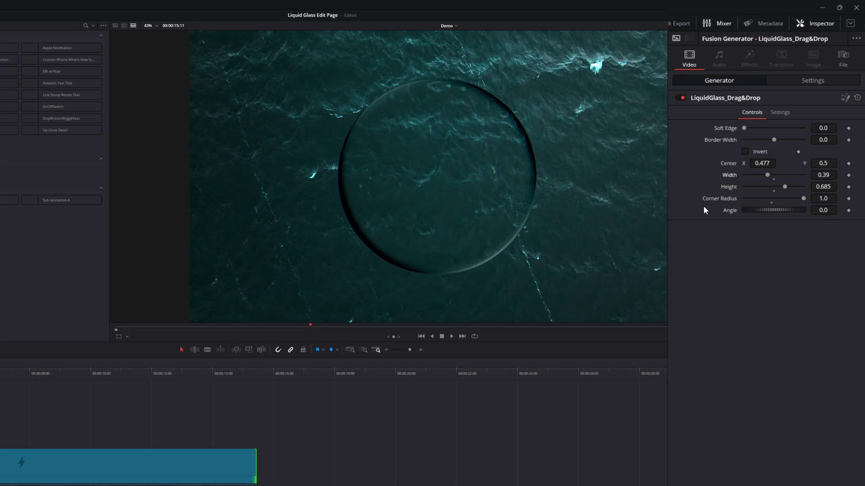
Step: Reset Width and Height to 0.5 and Corner Radius to 0.462, and level Angle at 0.0
double_click(728, 176)
double_click(729, 186)
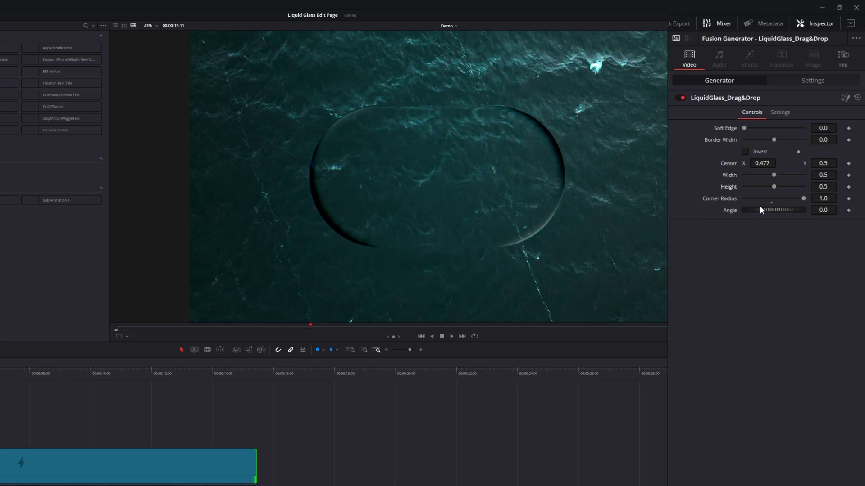
double_click(733, 199)
left_click_drag(762, 210, 734, 210)
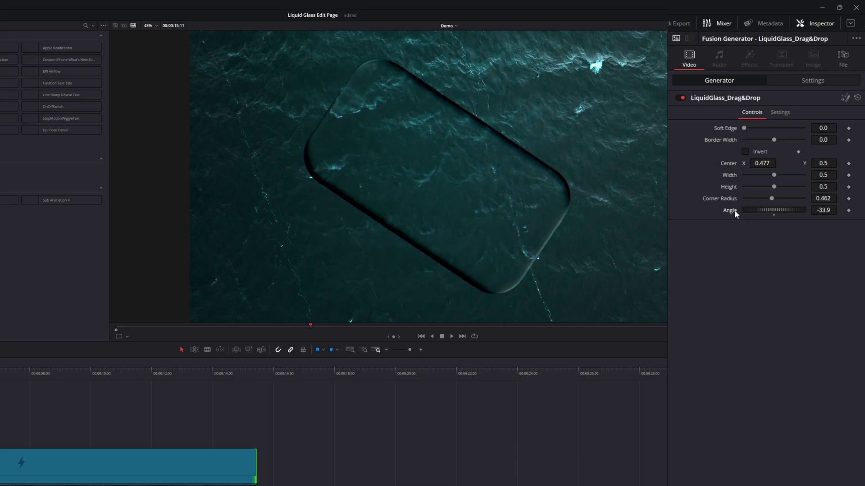
double_click(734, 210)
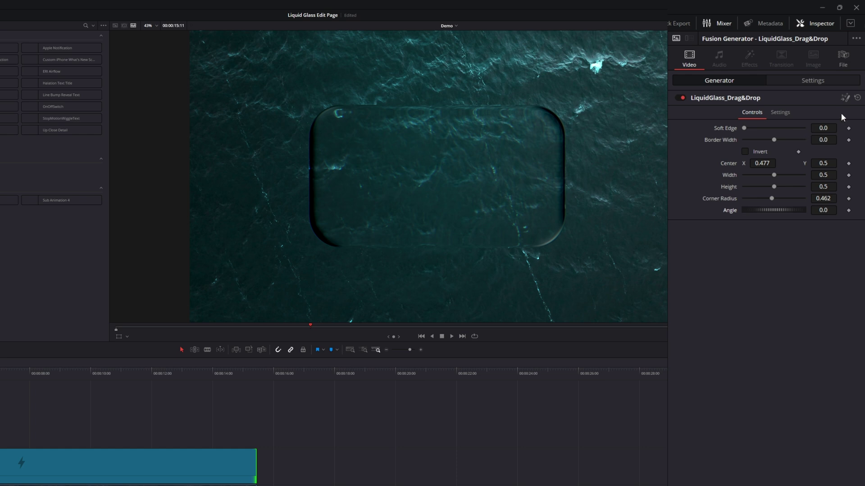
Step: Open the generator on the Fusion page and expand the LiquidGlass_DragDrop group
left_click(846, 100)
double_click(561, 135)
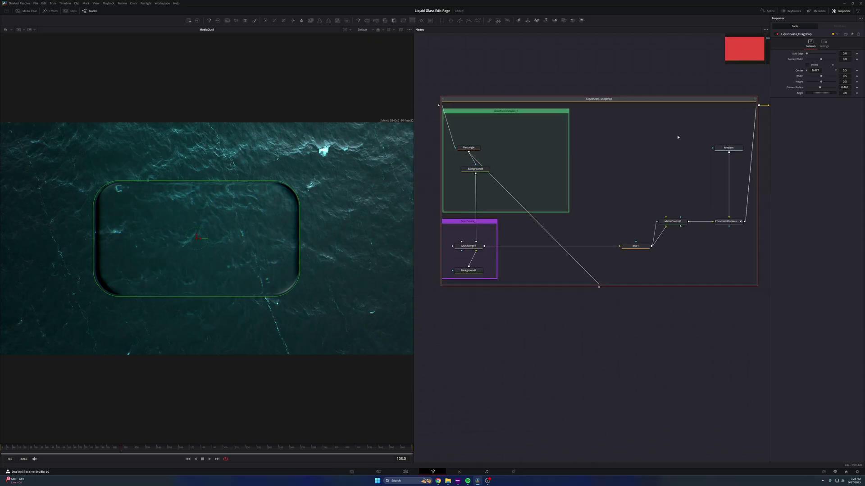
right_click(633, 93)
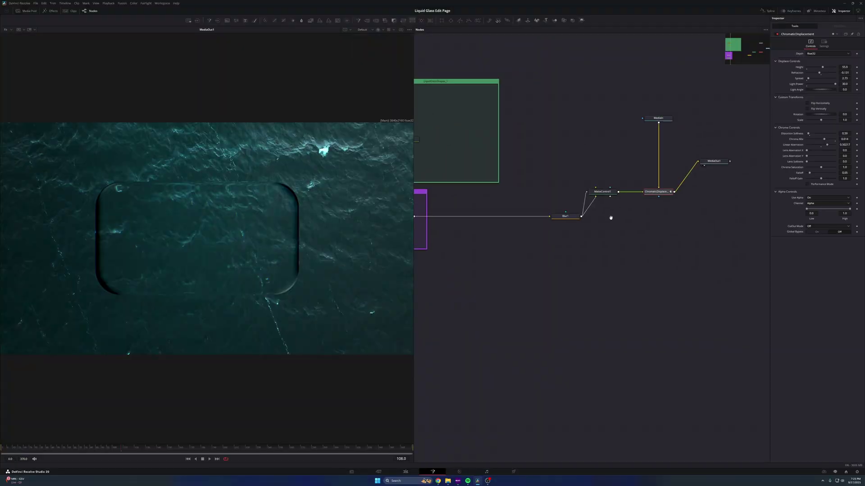
Step: Inspect the ChromaticDisplace, Rectangle and MediaIn nodes, nudging MatteControl1 upward
left_click(685, 223)
left_click(484, 118)
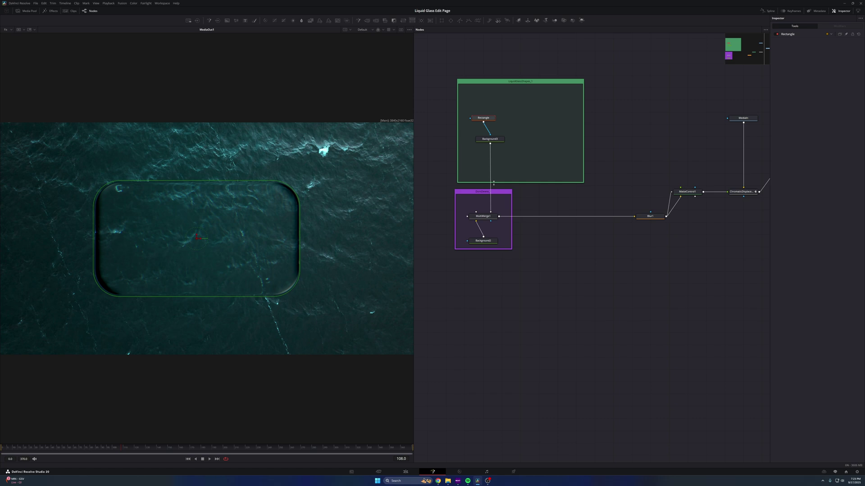
left_click_drag(659, 191, 655, 228)
left_click(705, 192)
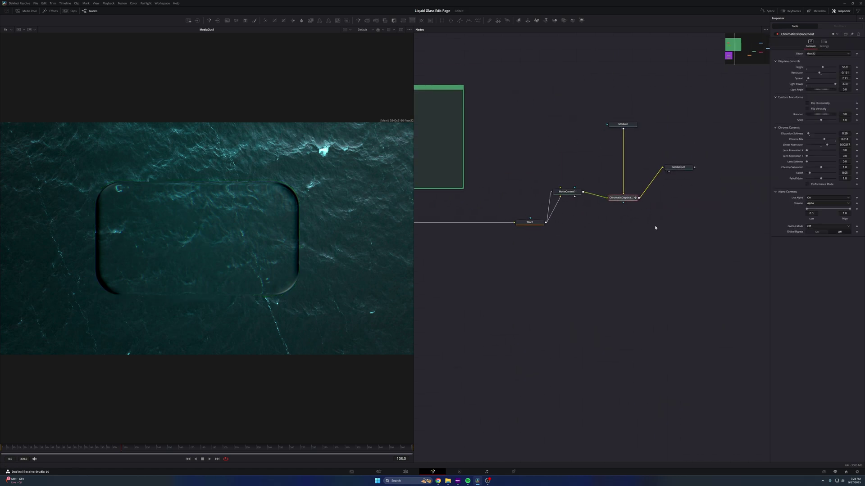
left_click(630, 125)
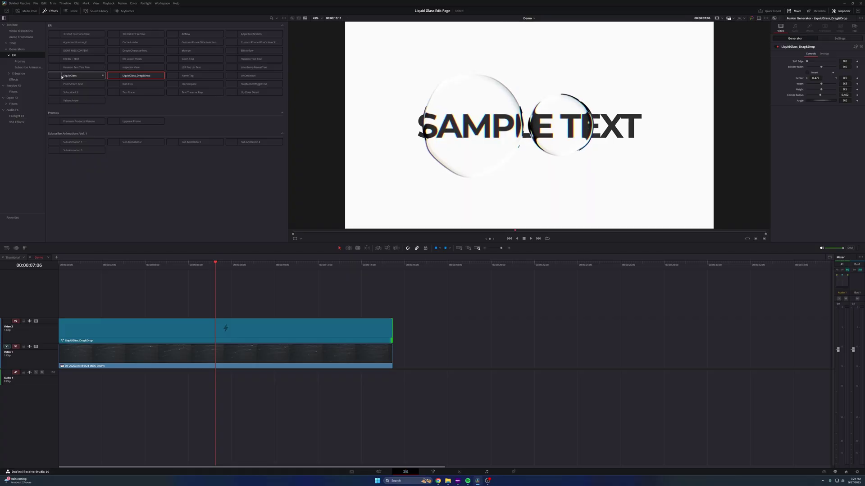
Step: Place the LiquidGlass generator on Video 1 after the ocean clip and scrub onto it
left_click_drag(65, 76, 405, 362)
left_click_drag(433, 265, 497, 268)
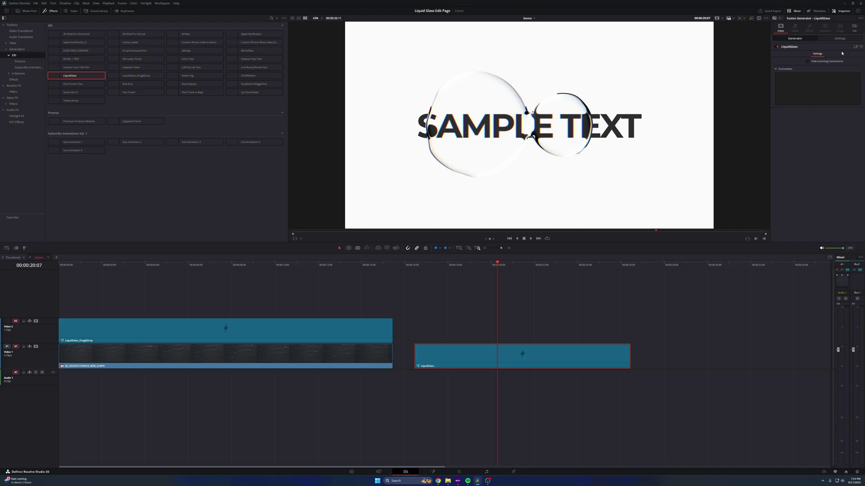
Step: Open the LiquidGlass clip in Fusion, expand its group, and show Text1's text settings
left_click(855, 46)
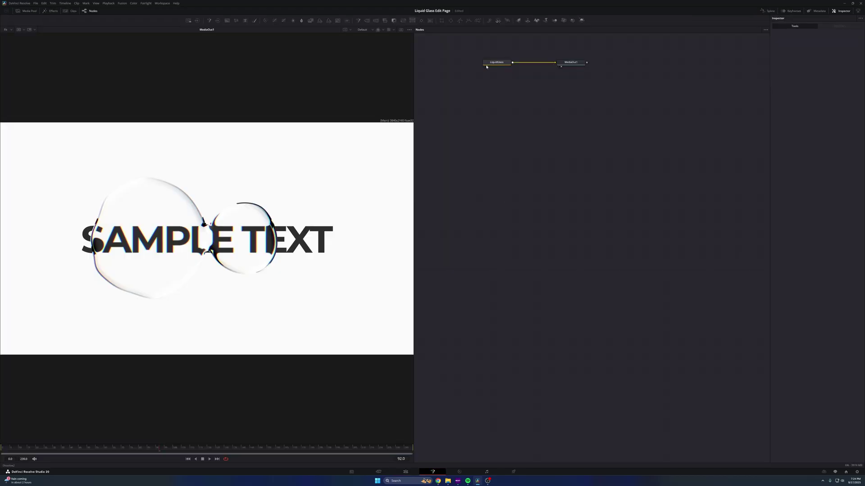
double_click(494, 63)
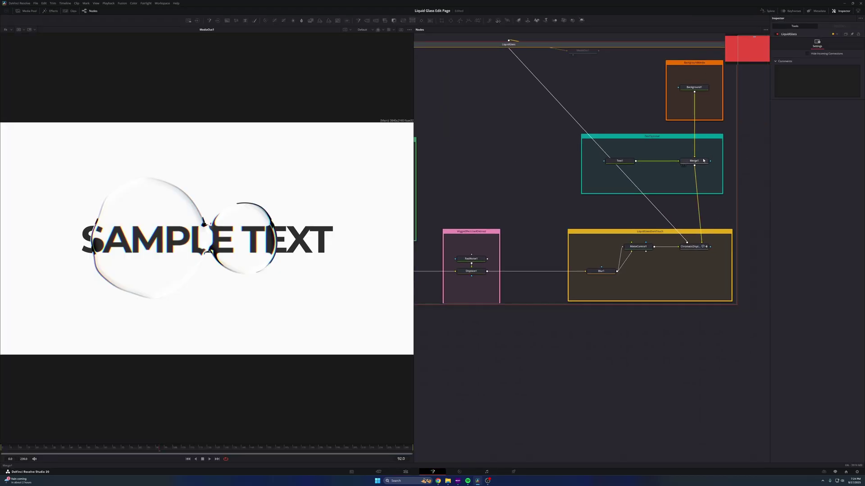
left_click(620, 161)
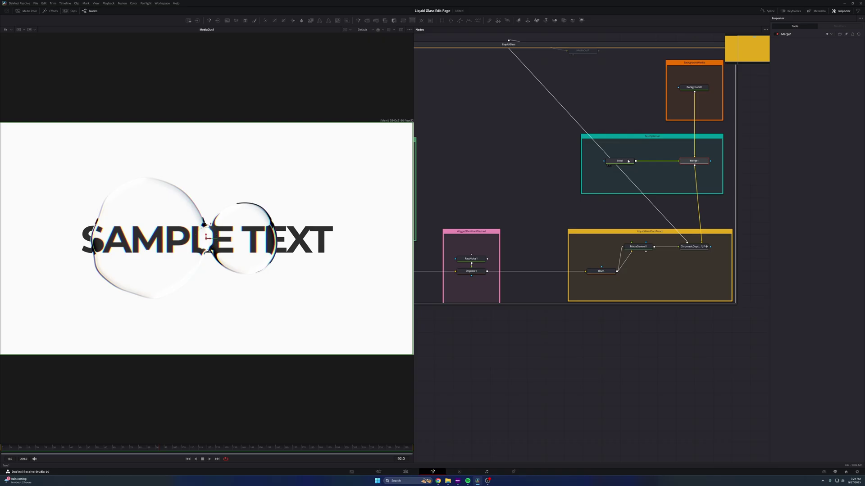
left_click(791, 34)
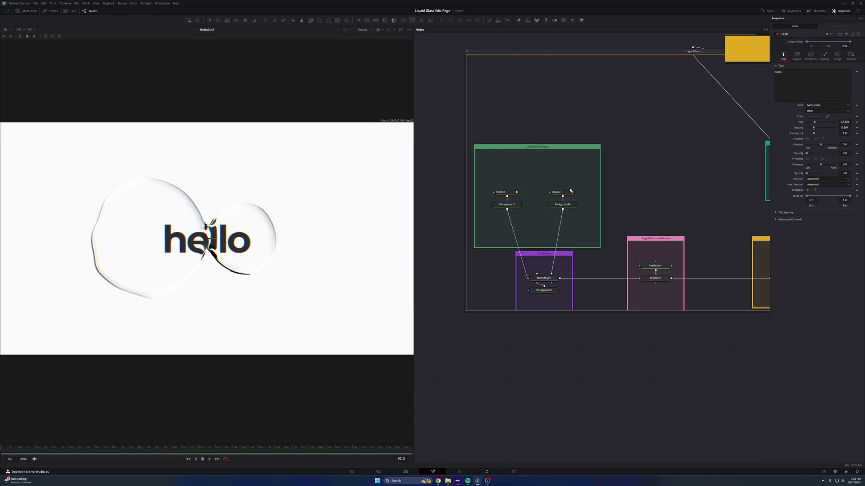
Step: Delete the Ellipse2 and Background4 nodes and move Ellipse1 over the right of 'hello'
left_click_drag(581, 186, 550, 210)
key("Delete")
left_click(501, 192)
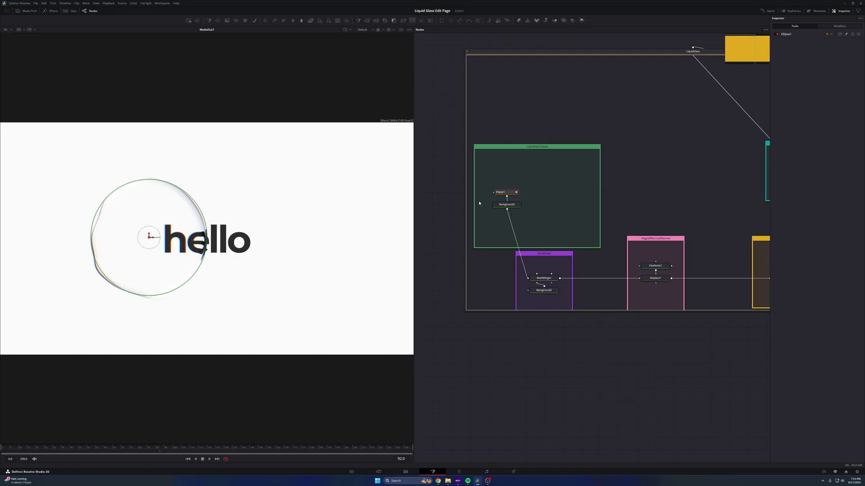
left_click_drag(145, 236, 246, 230)
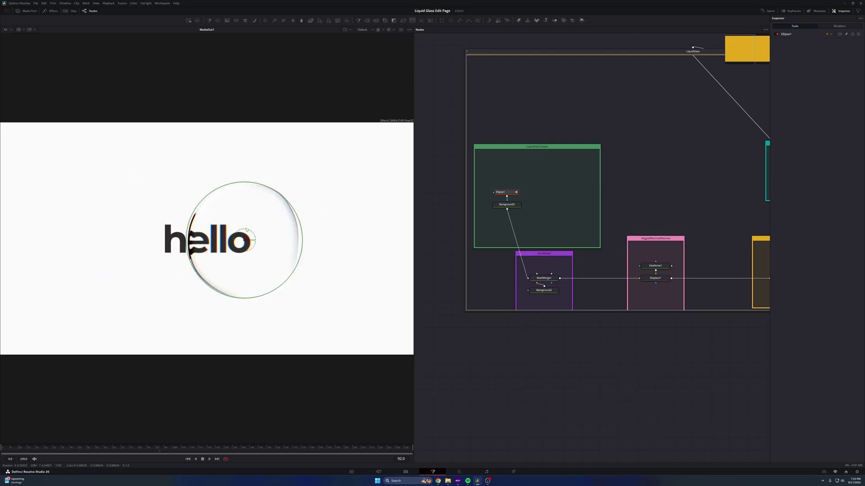
scroll(567, 167, "right", 7)
scroll(568, 166, "up", 2)
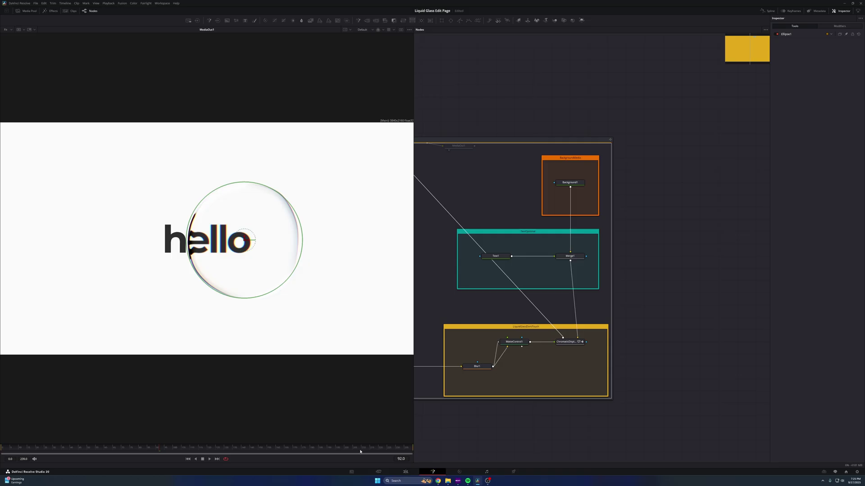
left_click(405, 471)
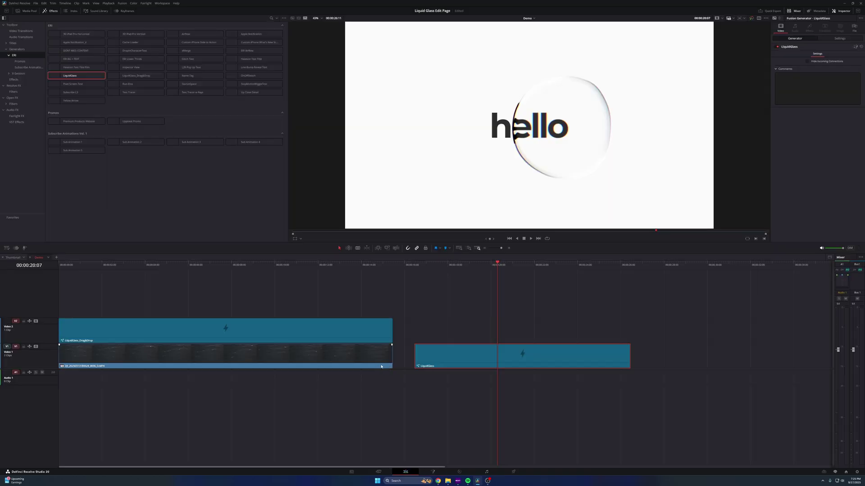
Step: Drop LiquidGlass_Drag&Drop onto Video 2 directly above the LiquidGlass 'hello' clip
left_click_drag(136, 75, 416, 331)
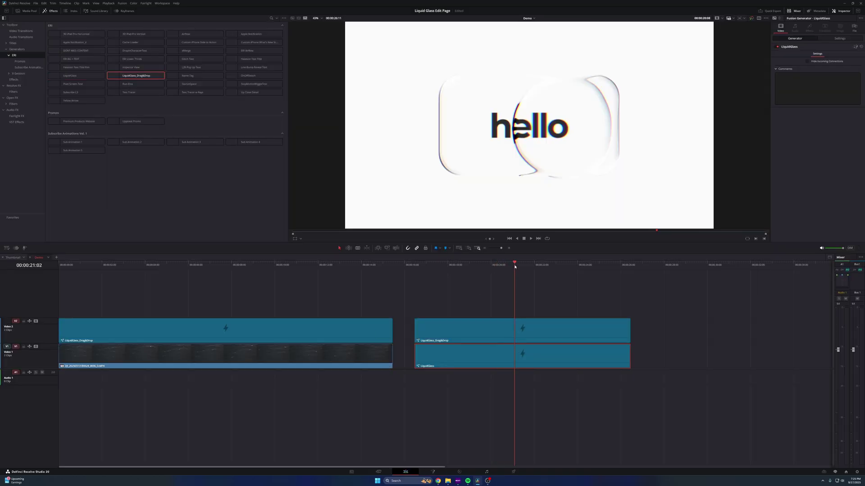